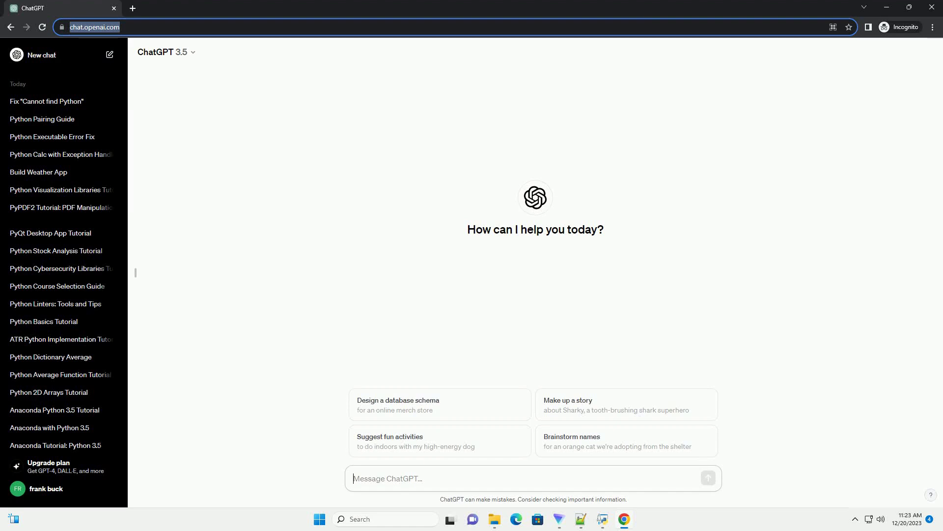
text(write an informative tutorial about character set of python with code example)
Step: Send ChatGPT the request for a Python character set tutorial with code examples
key(Return)
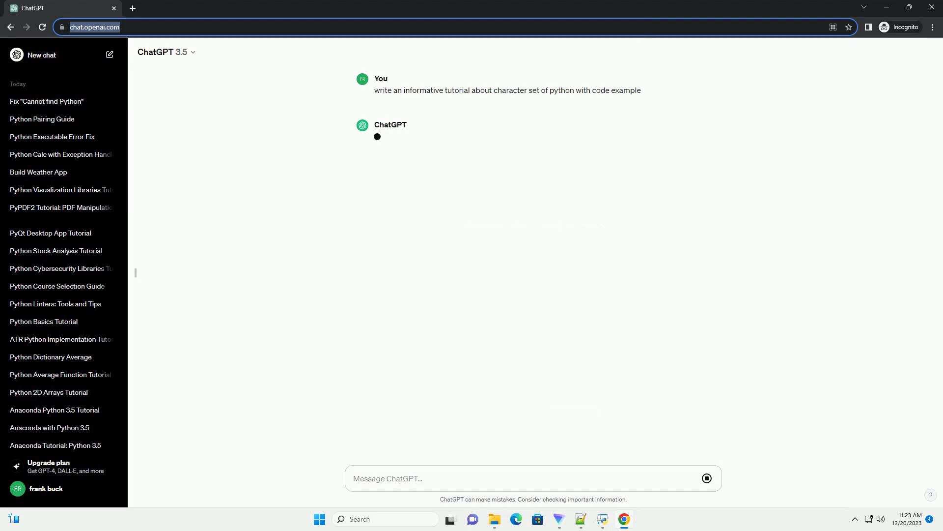